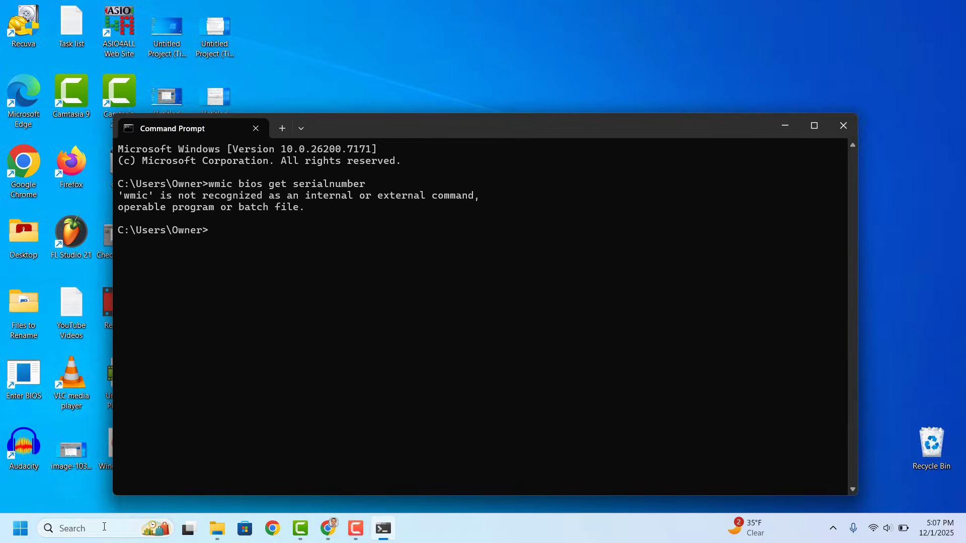
Search Windows for 'Optional features' and open that settings page.
{"action": "left_click", "coordinate": [104, 527]}
{"action": "type", "text": "Optio"}
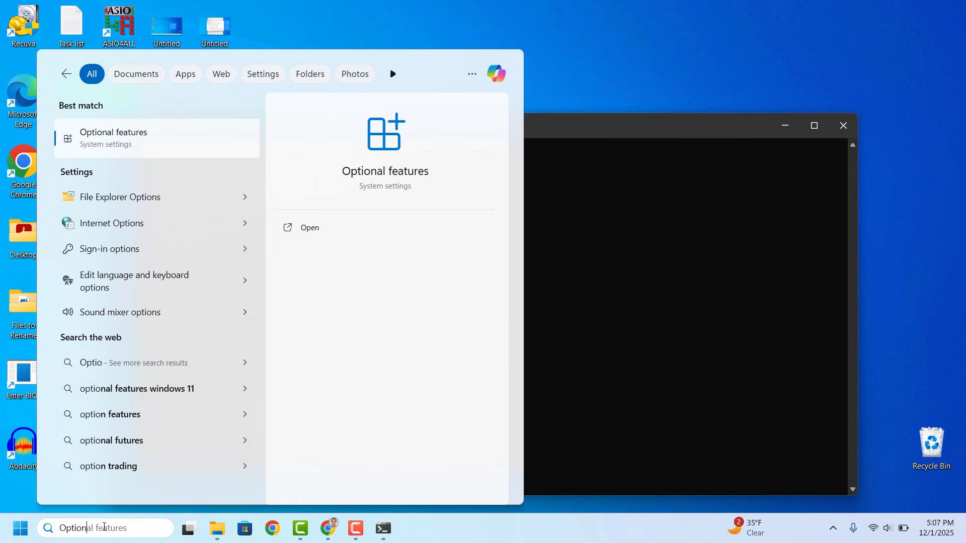
{"action": "type", "text": "nal features"}
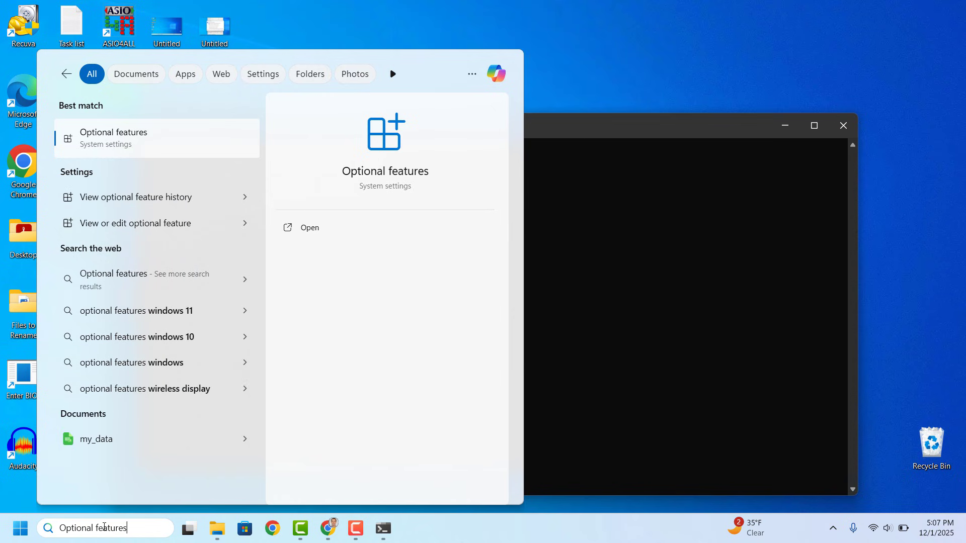
{"action": "left_click", "coordinate": [162, 149]}
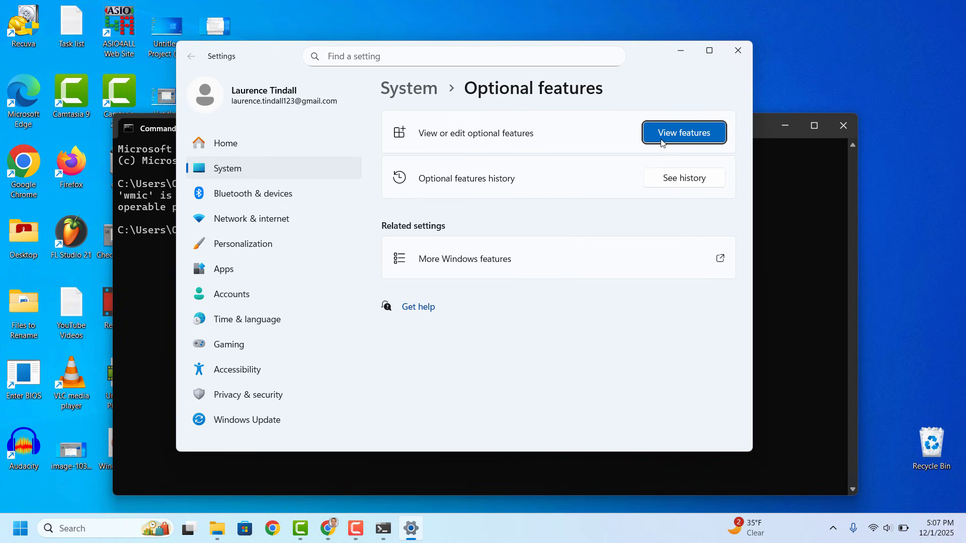
Find WMIC among the available optional features, tick it, and add it.
{"action": "left_click", "coordinate": [684, 133]}
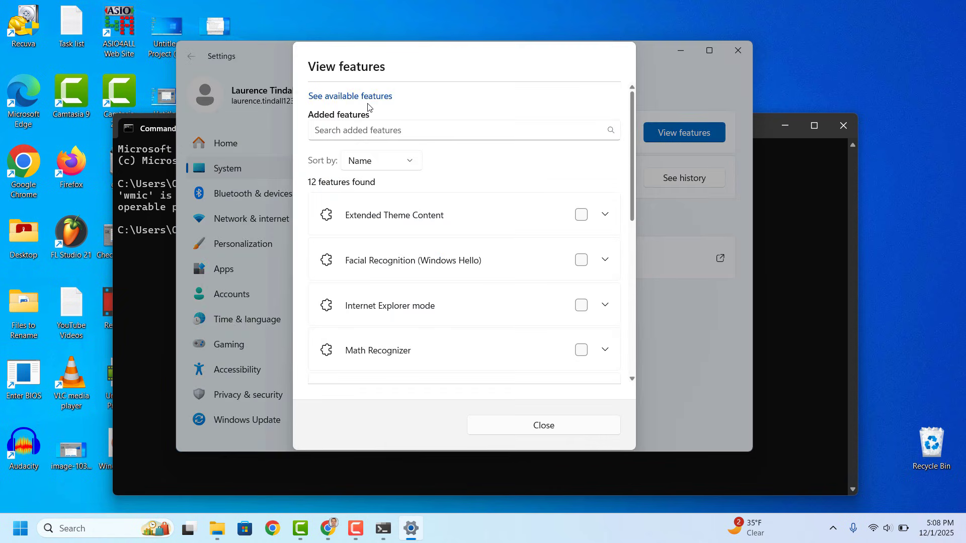
{"action": "mouse_move", "coordinate": [464, 287]}
{"action": "left_click", "coordinate": [358, 96]}
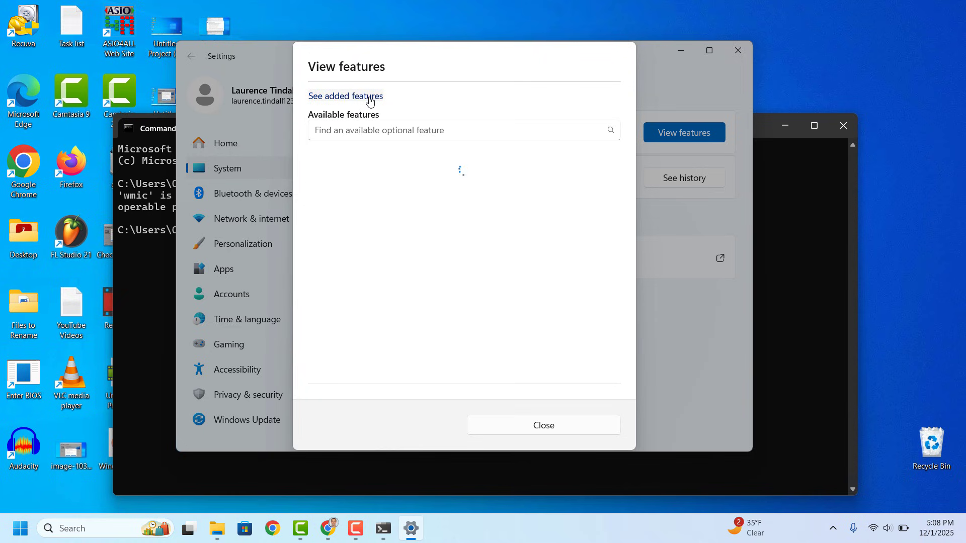
{"action": "left_click", "coordinate": [374, 130]}
{"action": "type", "text": "WMIC"}
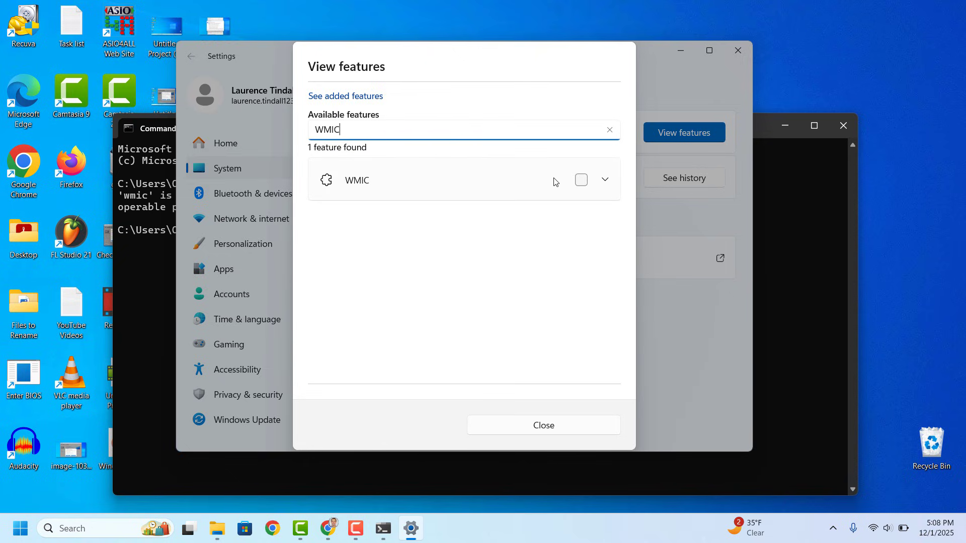
{"action": "left_click", "coordinate": [582, 179]}
{"action": "left_click", "coordinate": [397, 424]}
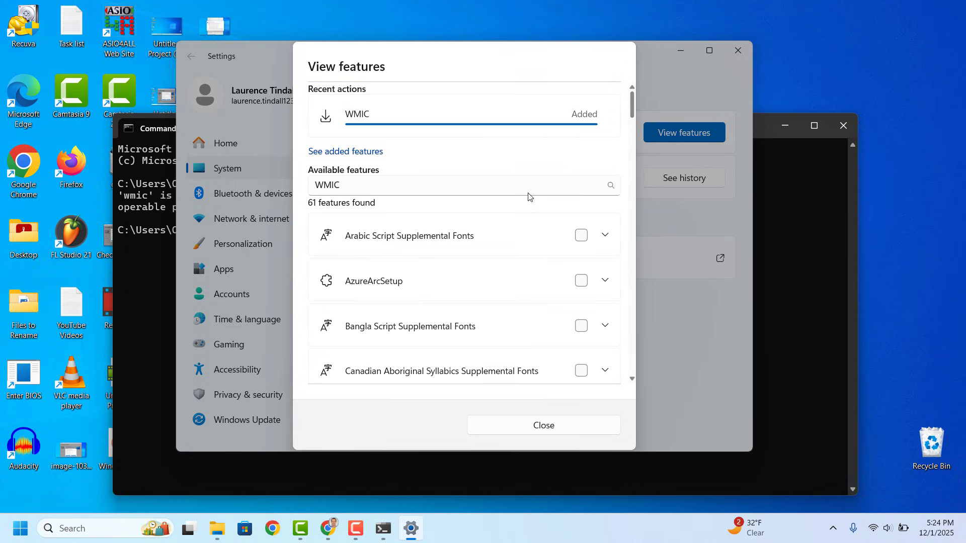
{"action": "left_click", "coordinate": [383, 528]}
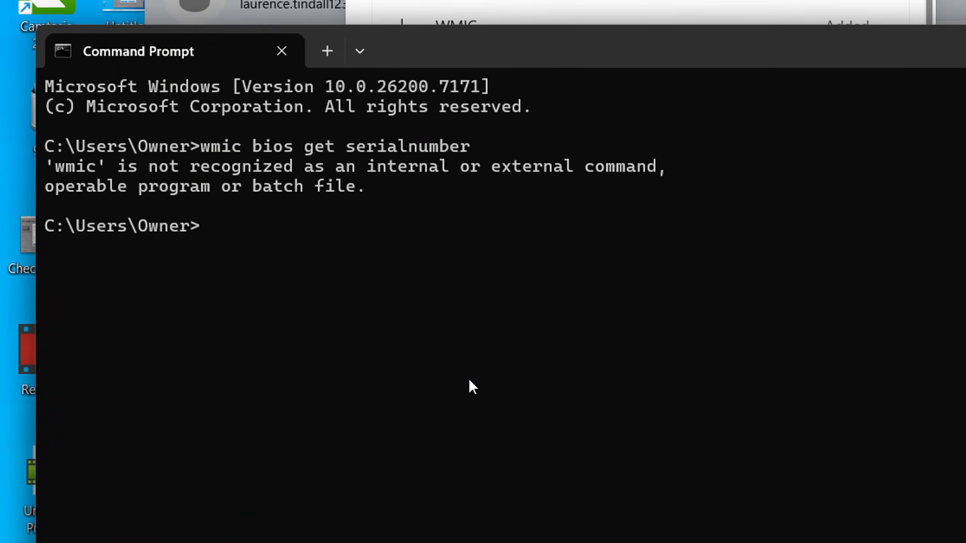
{"action": "type", "text": "wmic bios get serialnumber"}
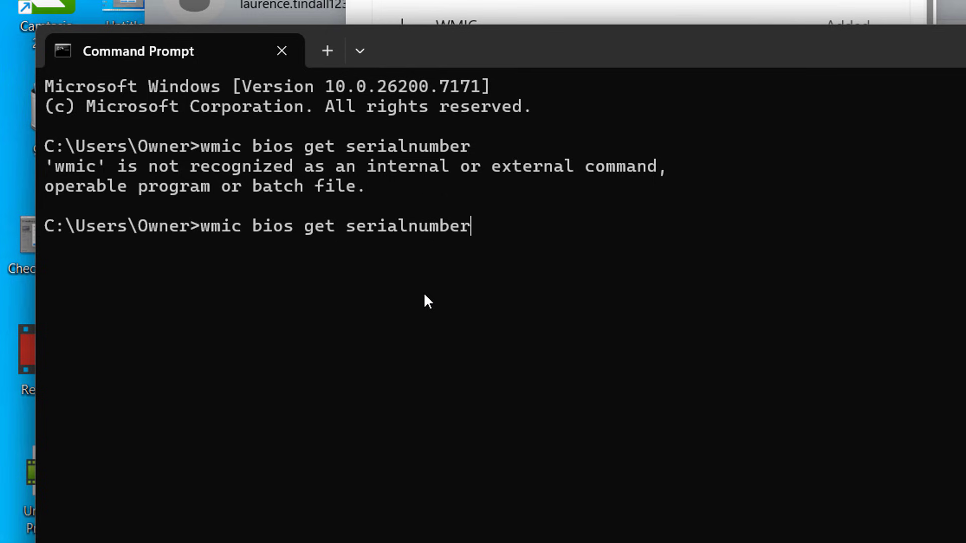
{"action": "key", "text": "Return"}
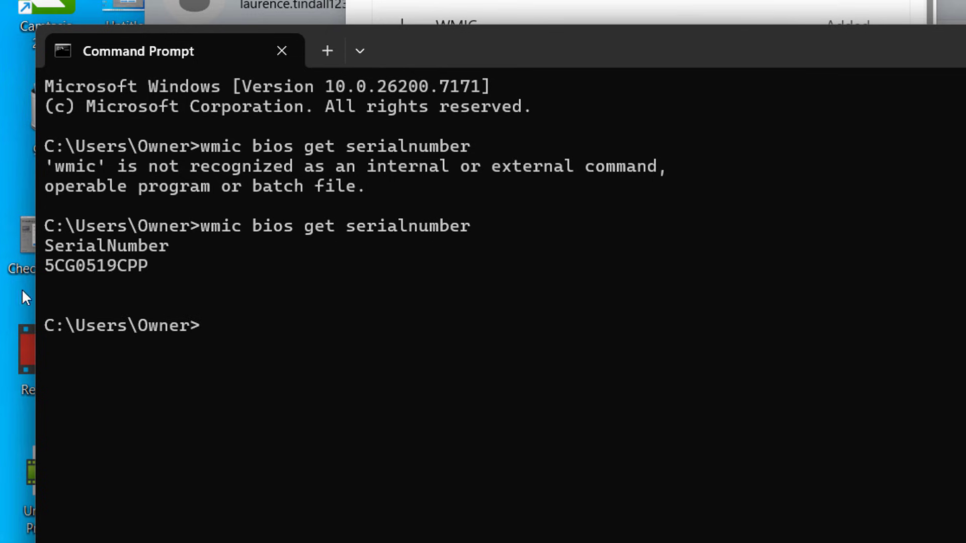